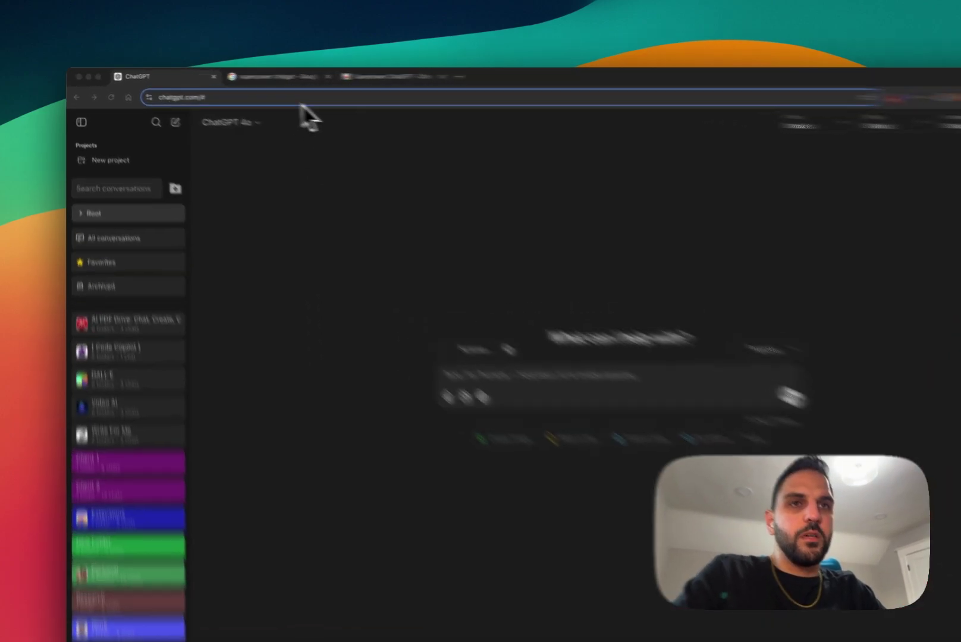
Switch to the browser tab with the Google results for 'superpower chatgpt'.
left_click(256, 76)
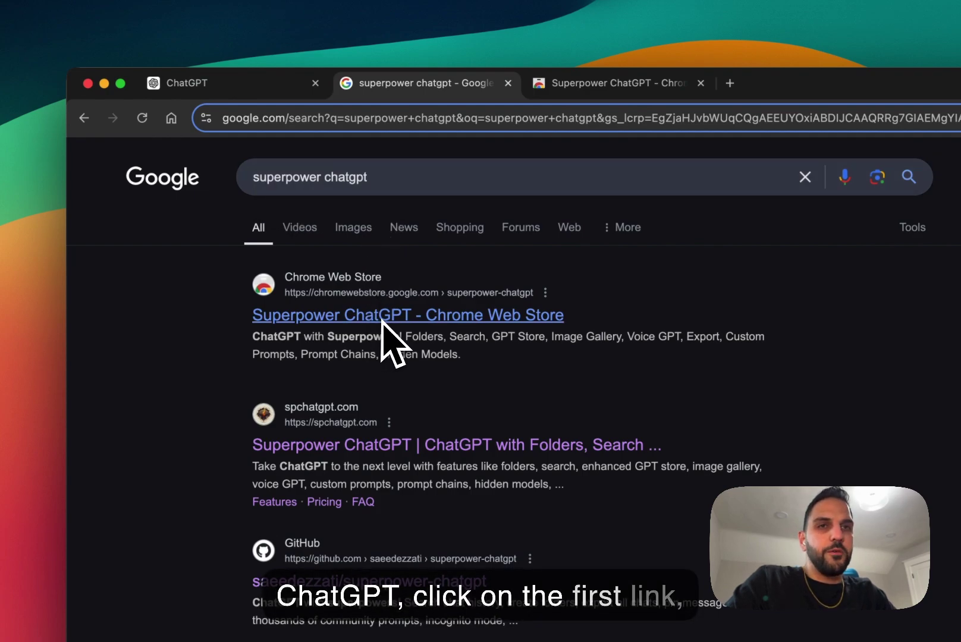
Open the Superpower ChatGPT Chrome Web Store listing from the search results.
left_click(606, 86)
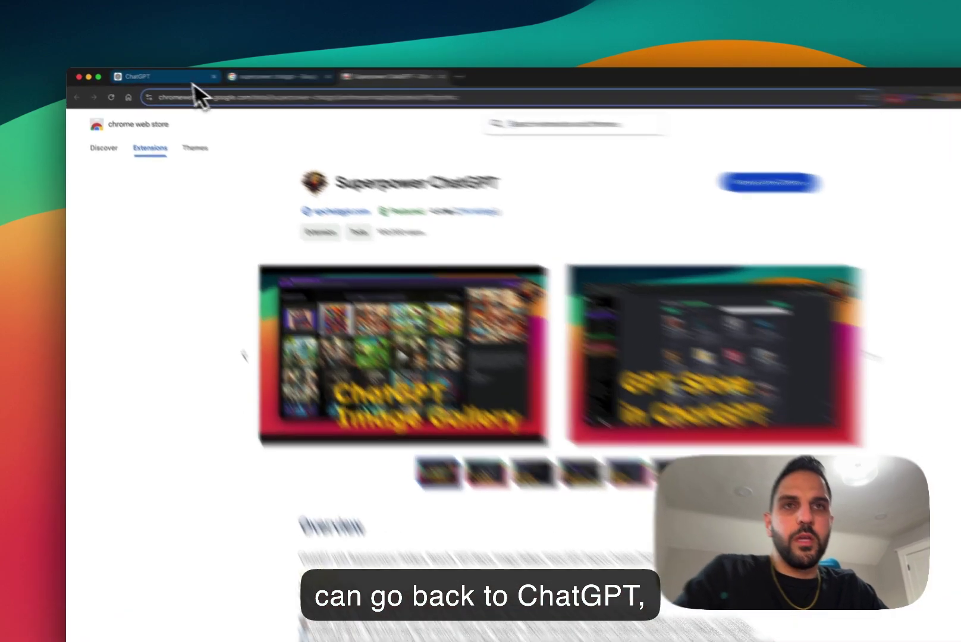
Return to the ChatGPT tab showing the Superpower folder sidebar.
left_click(149, 77)
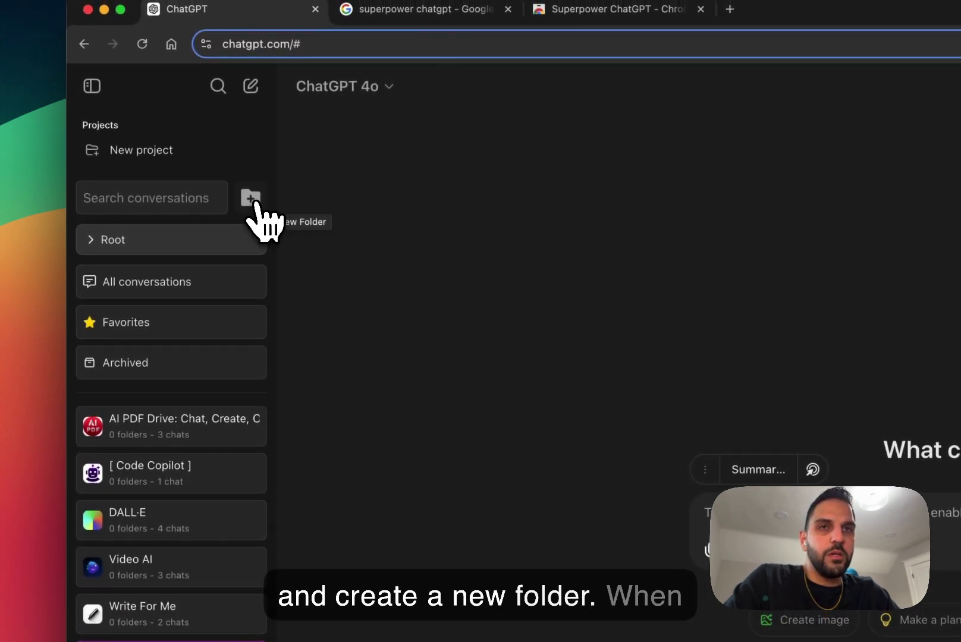
Create a new sidebar folder named New Folder 4.
left_click(251, 198)
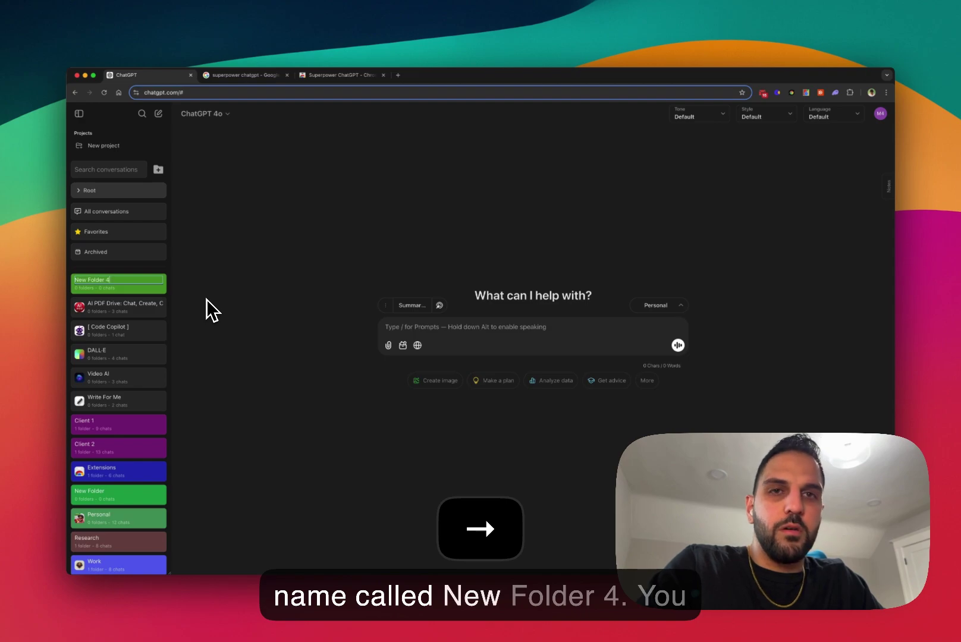
type("4")
key("Return")
Rename New Folder 4 to 'personal stuff'.
mouse_move(156, 285)
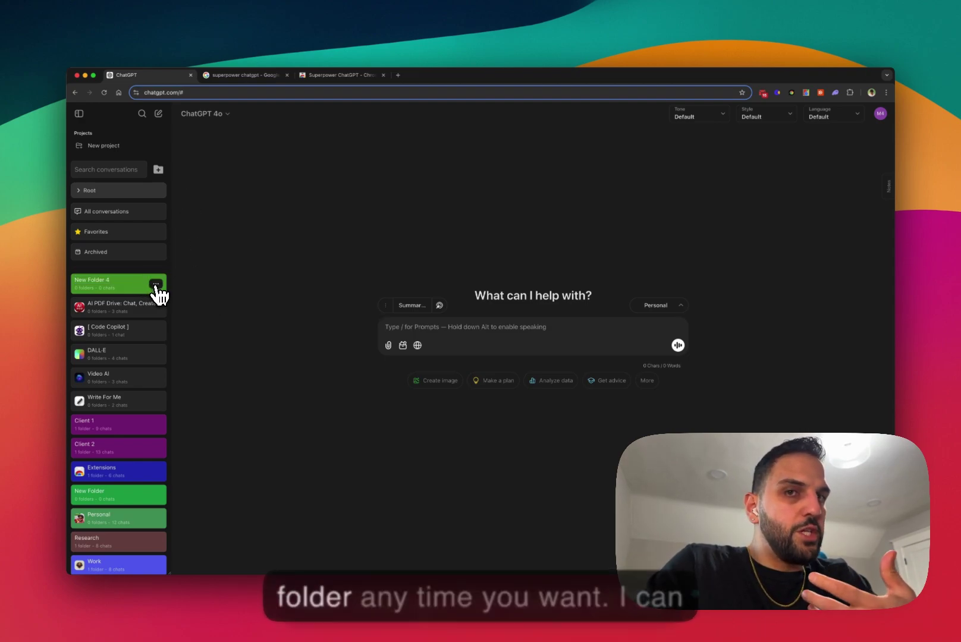
left_click(156, 284)
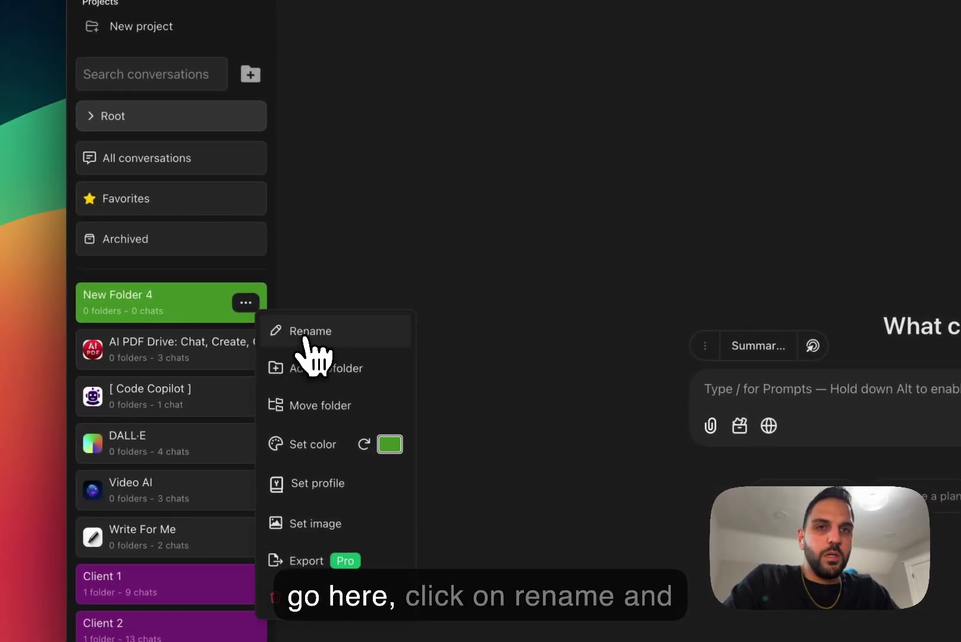
left_click(305, 333)
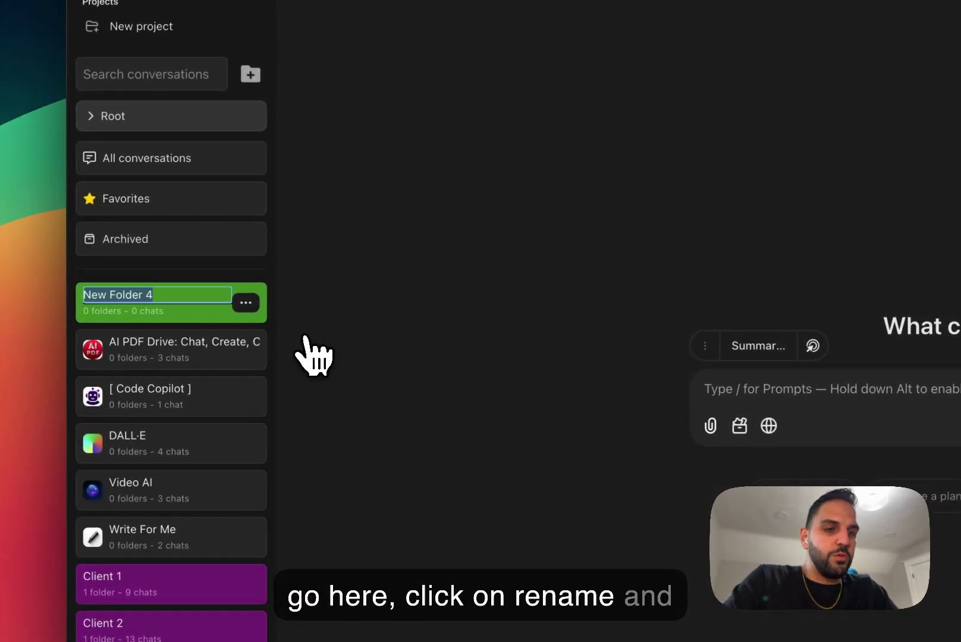
type("personal")
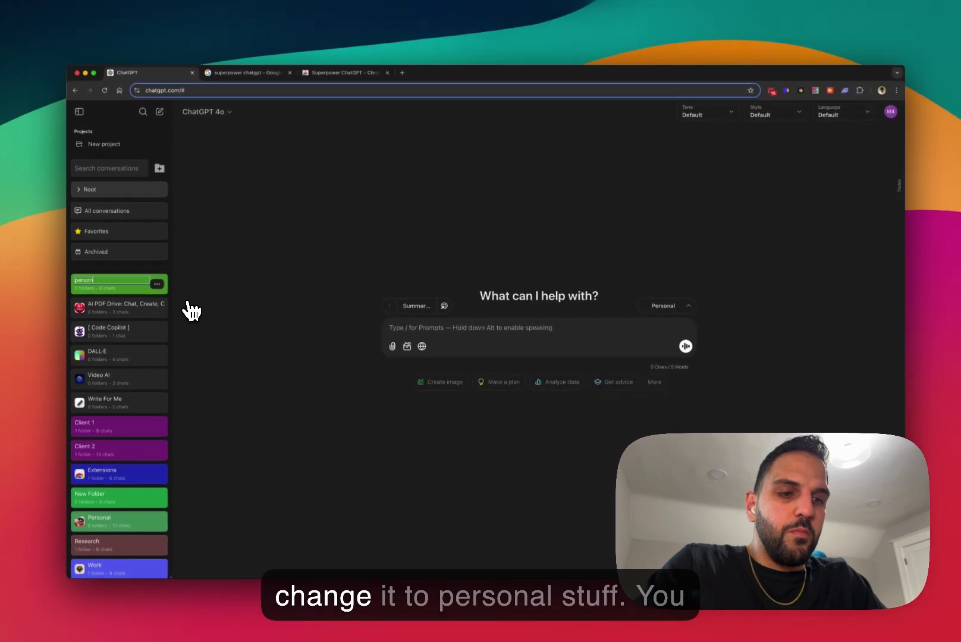
type(" stuff")
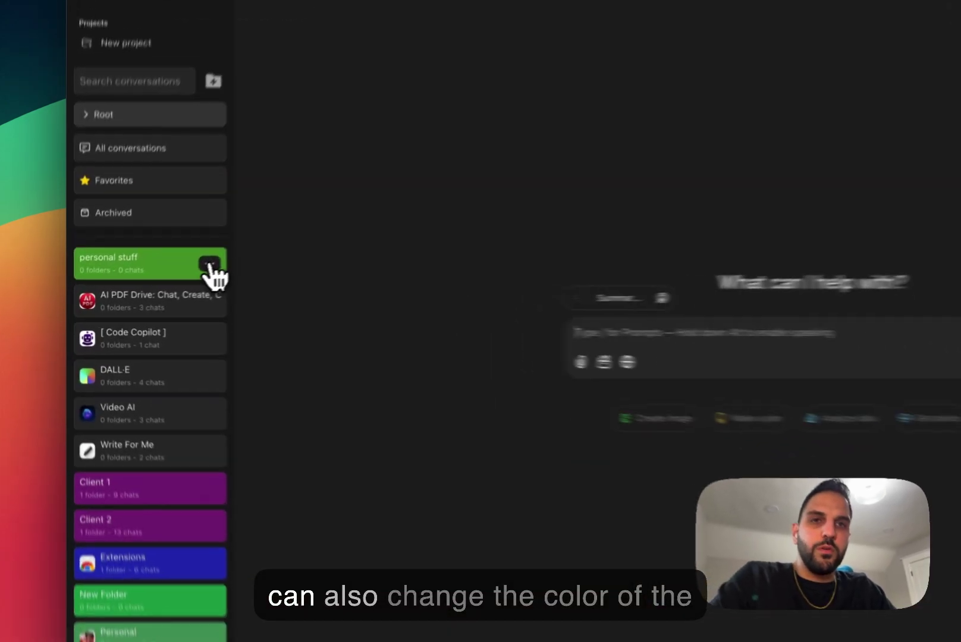
Reset the personal stuff folder's green colour back to the default.
left_click(157, 284)
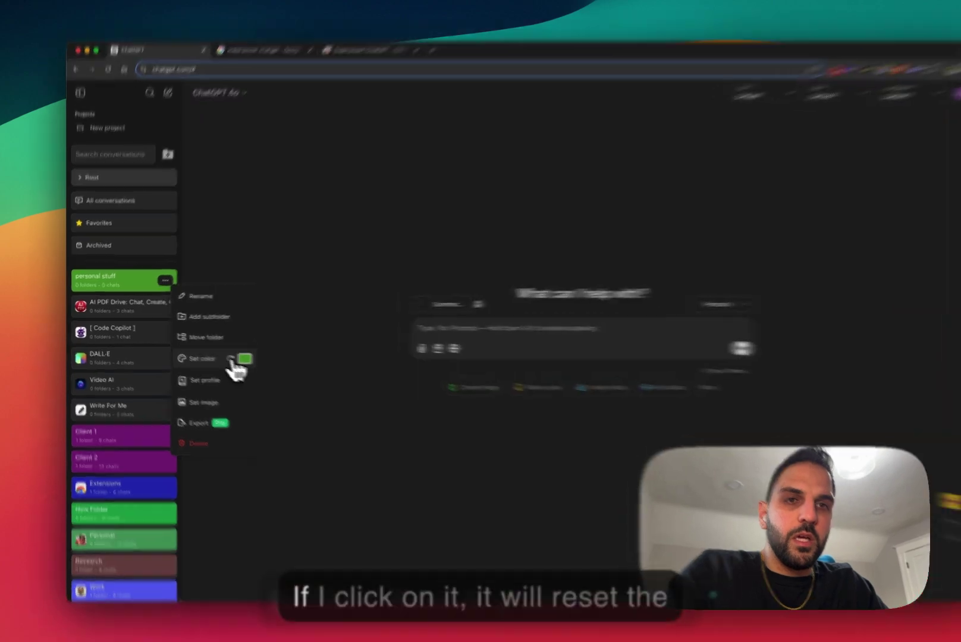
left_click(216, 356)
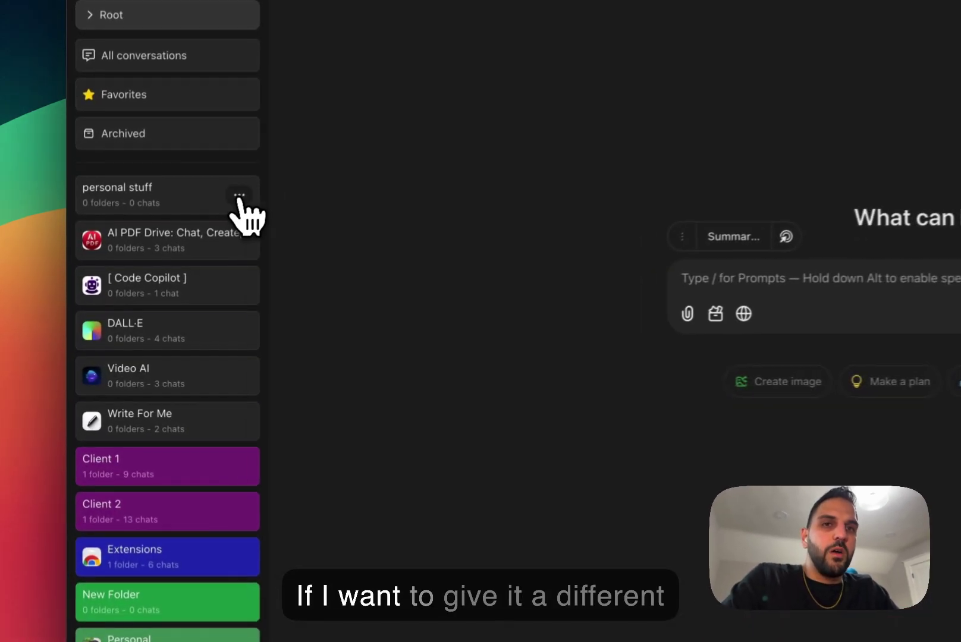
Set the personal stuff folder's colour to dark red (RGB 172, 17, 32).
left_click(155, 283)
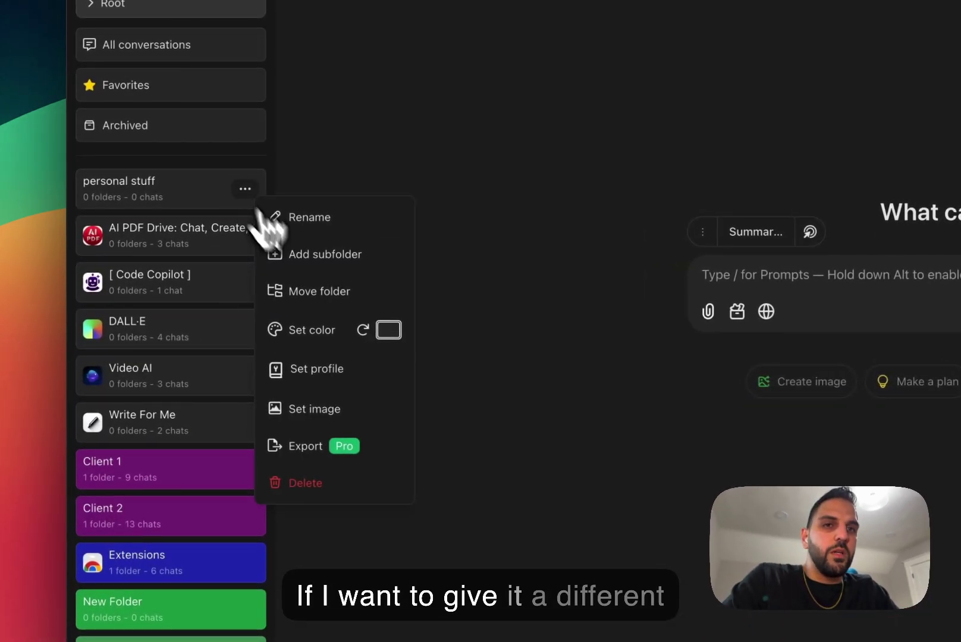
left_click(393, 333)
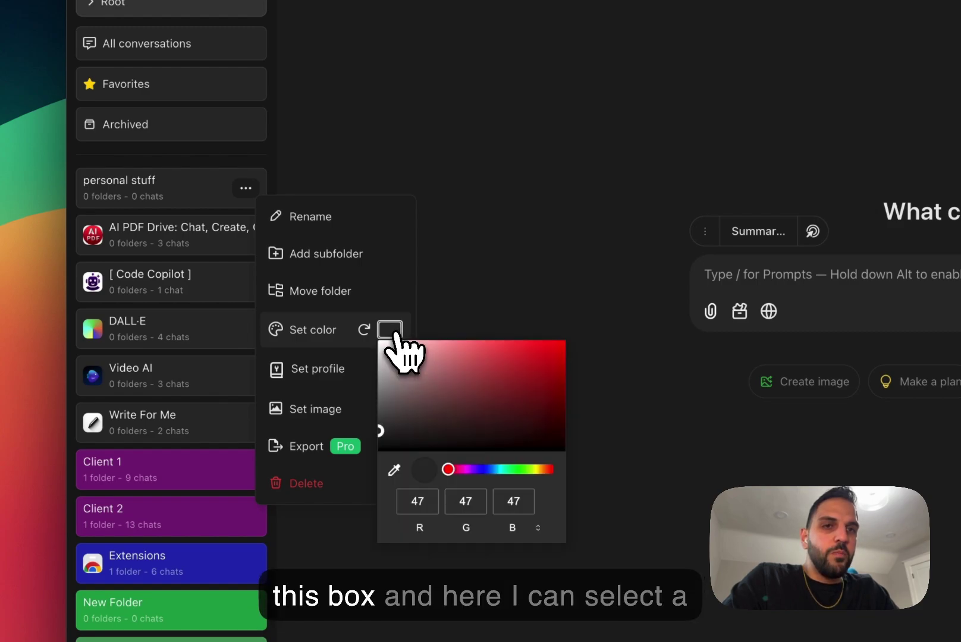
left_click(508, 368)
left_click_drag(554, 361, 520, 357)
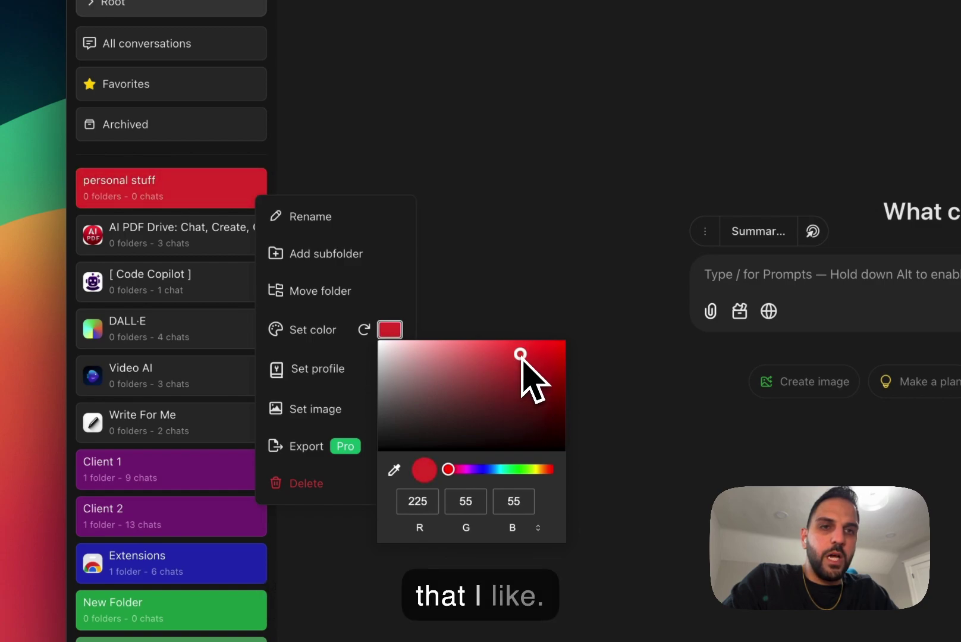
left_click(511, 472)
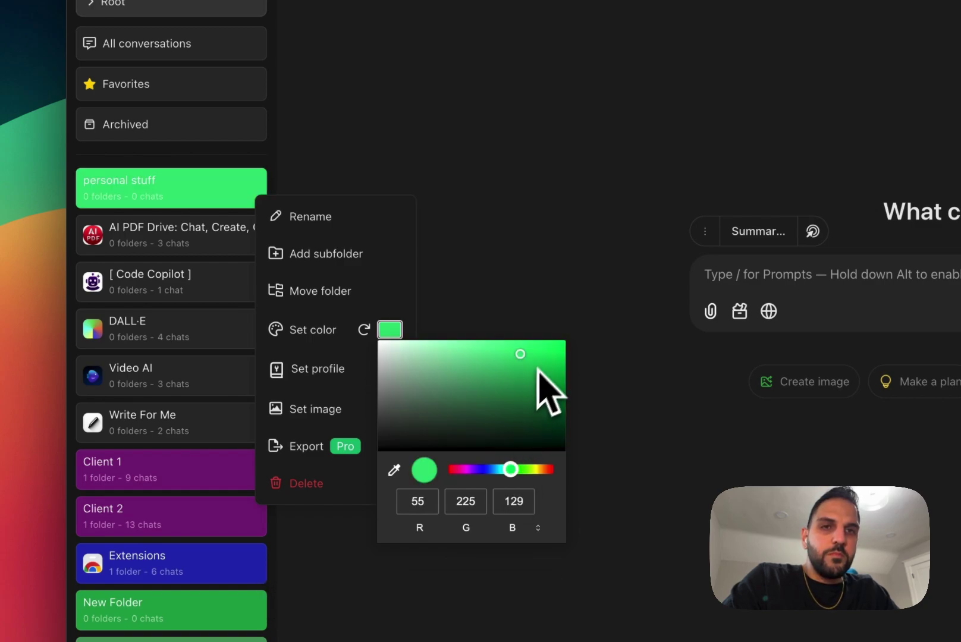
left_click(452, 468)
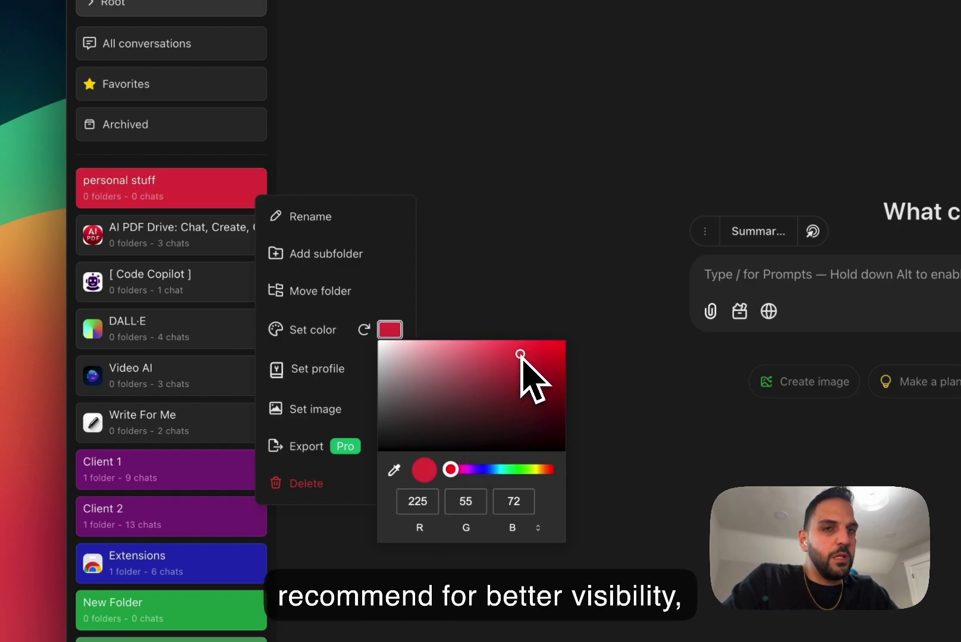
left_click_drag(520, 355, 546, 379)
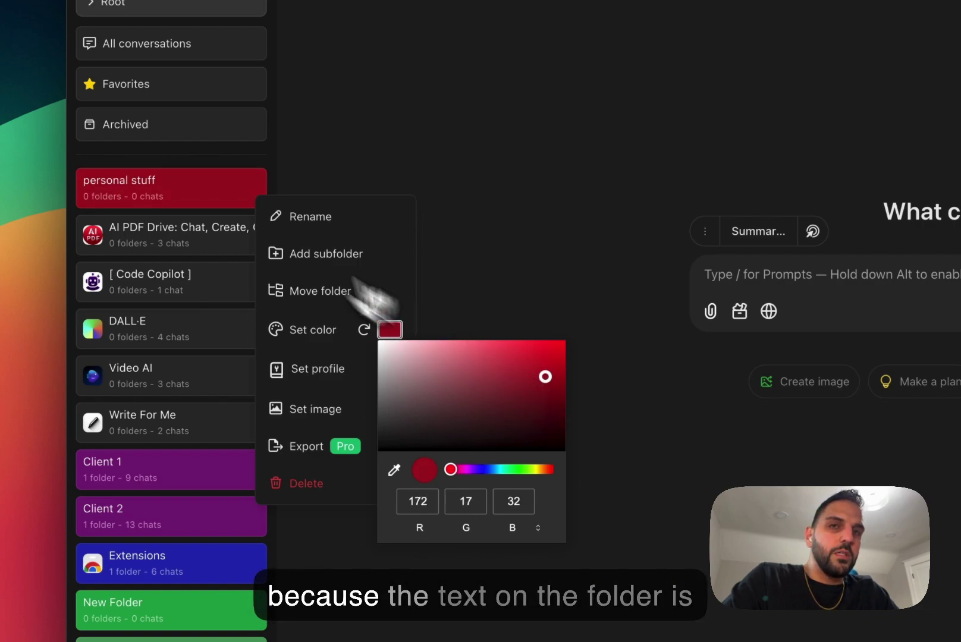
left_click(166, 196)
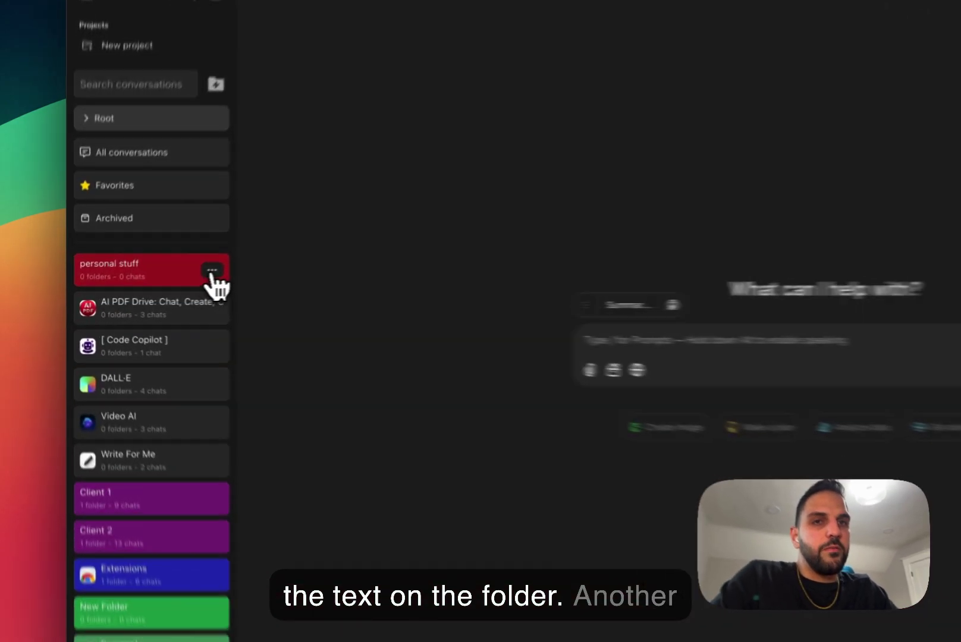
Use the colour picker's eyedropper to copy Client 2's purple onto the personal stuff folder.
left_click(156, 284)
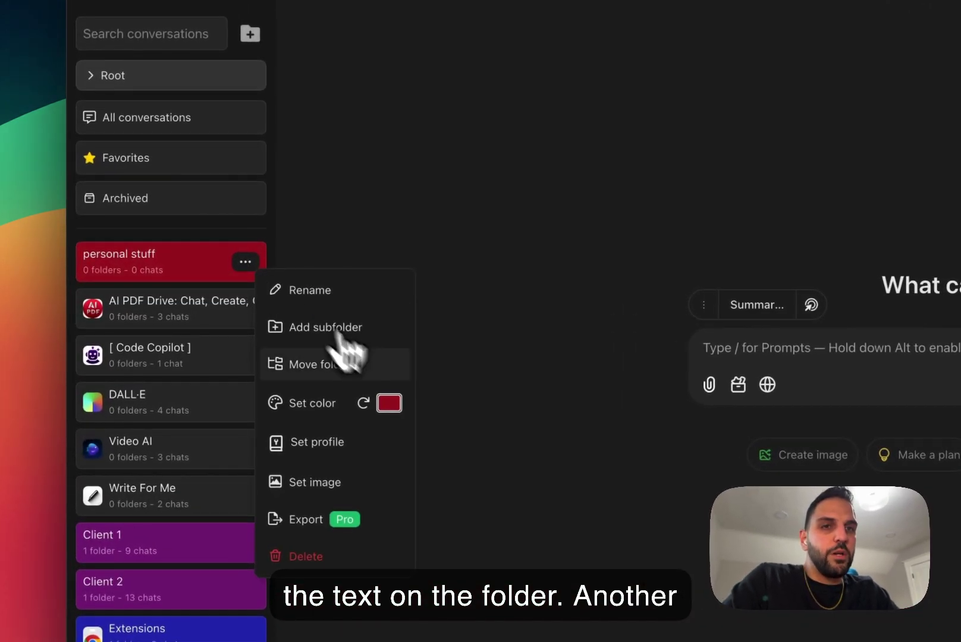
left_click(390, 404)
left_click(179, 271)
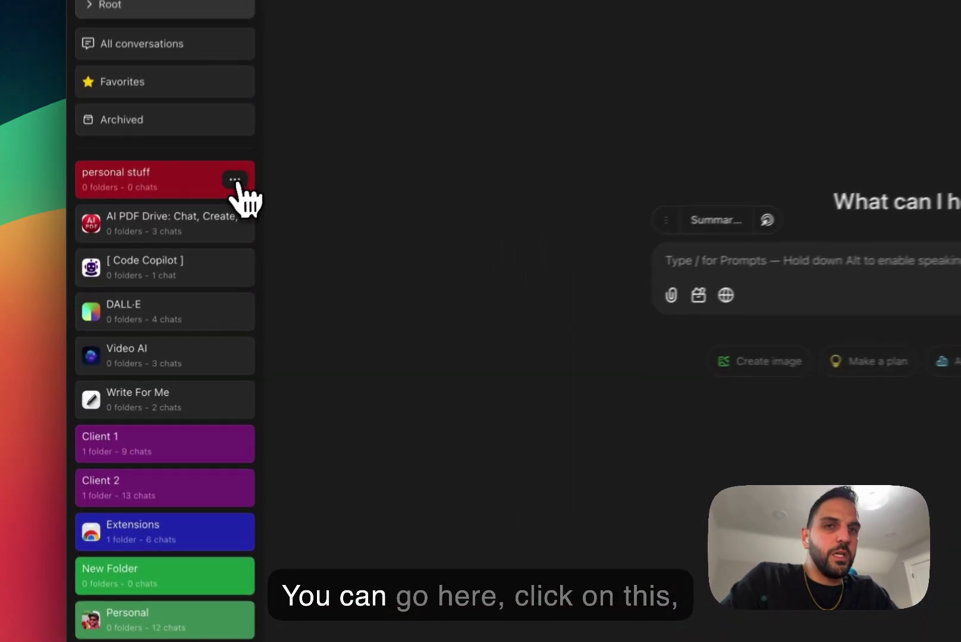
left_click(156, 283)
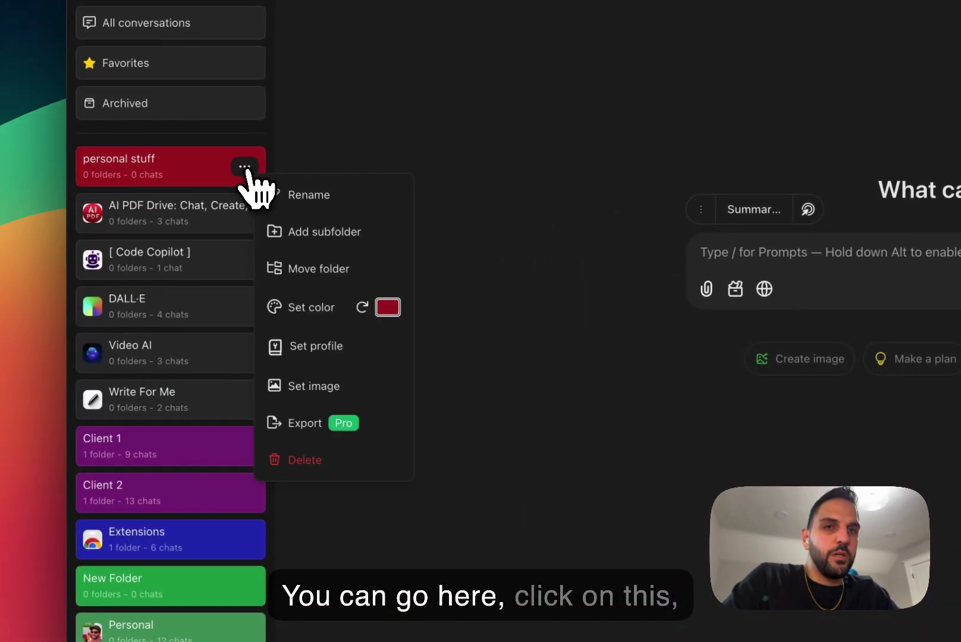
left_click(390, 307)
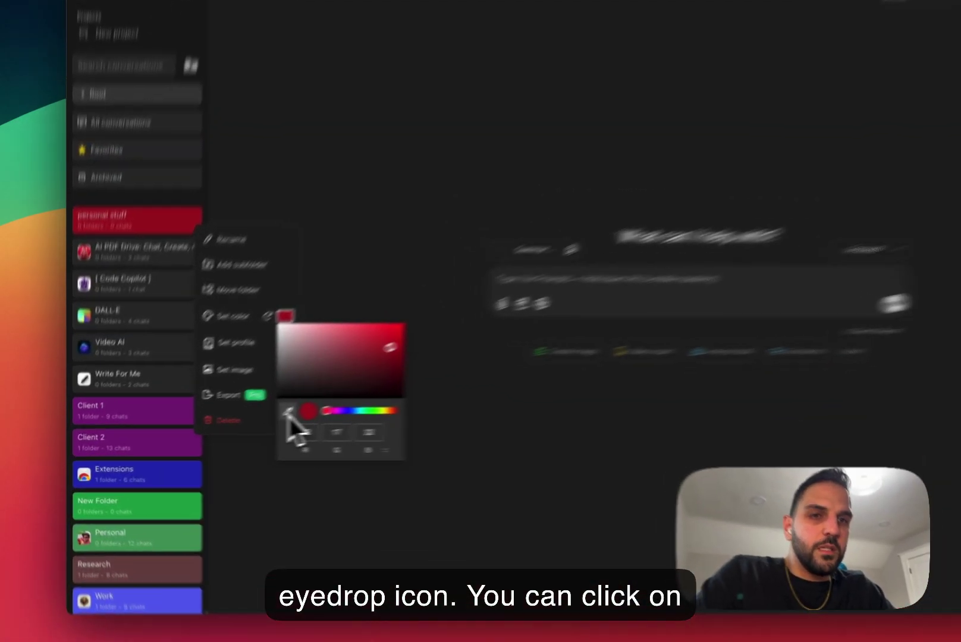
left_click(230, 427)
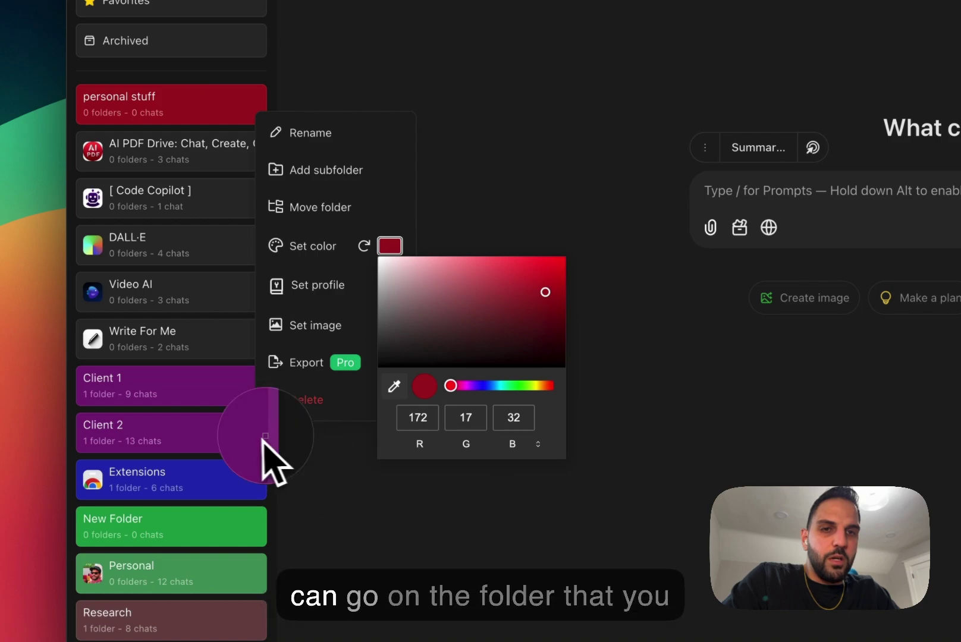
left_click(233, 436)
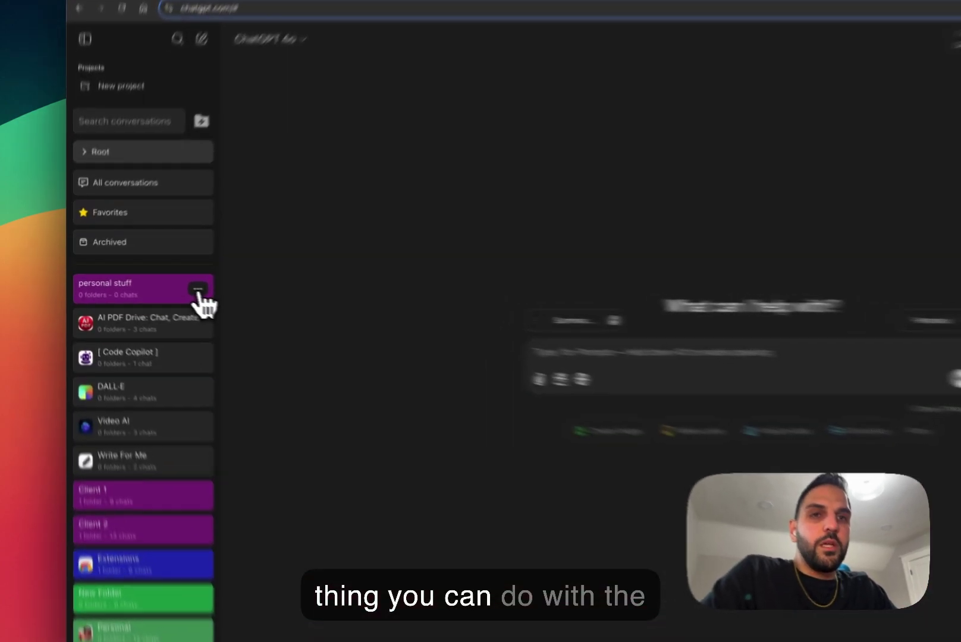
Choose Set image in the personal stuff folder's menu to bring up the file picker.
left_click(156, 284)
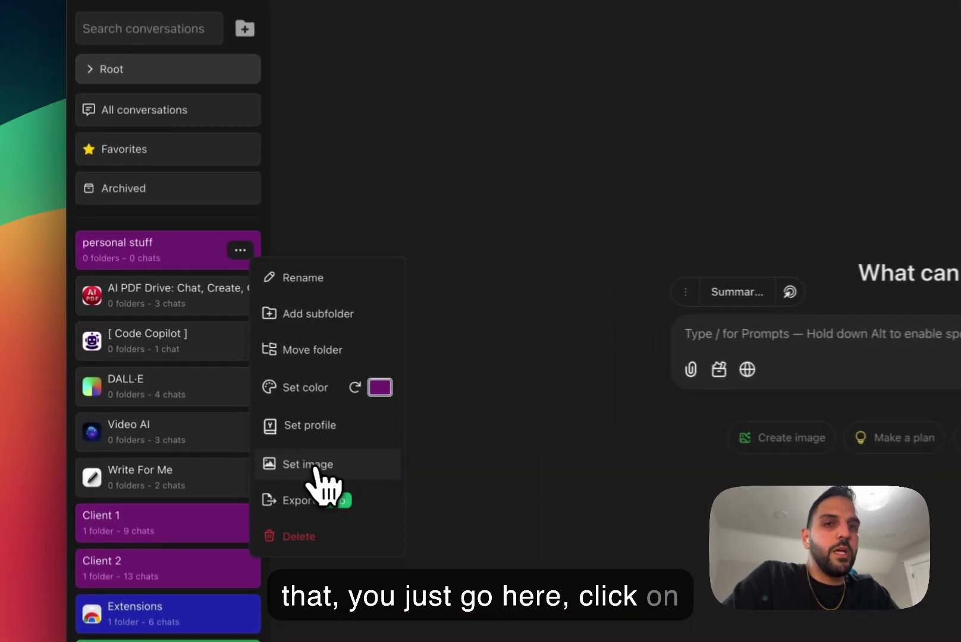
left_click(189, 396)
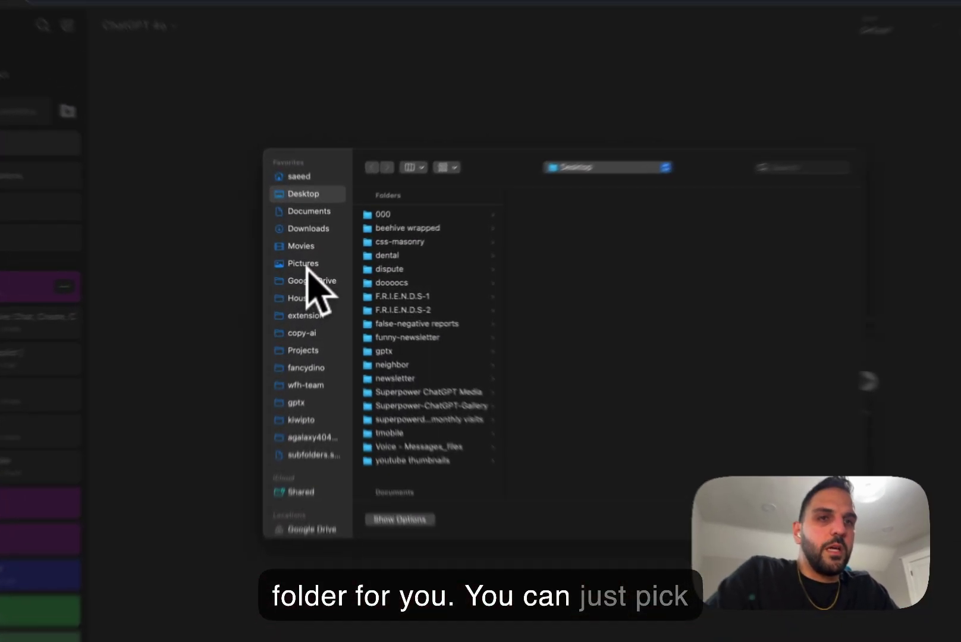
Pick the rocky-coast PNG from Pictures > avatar as the folder's image.
left_click(302, 263)
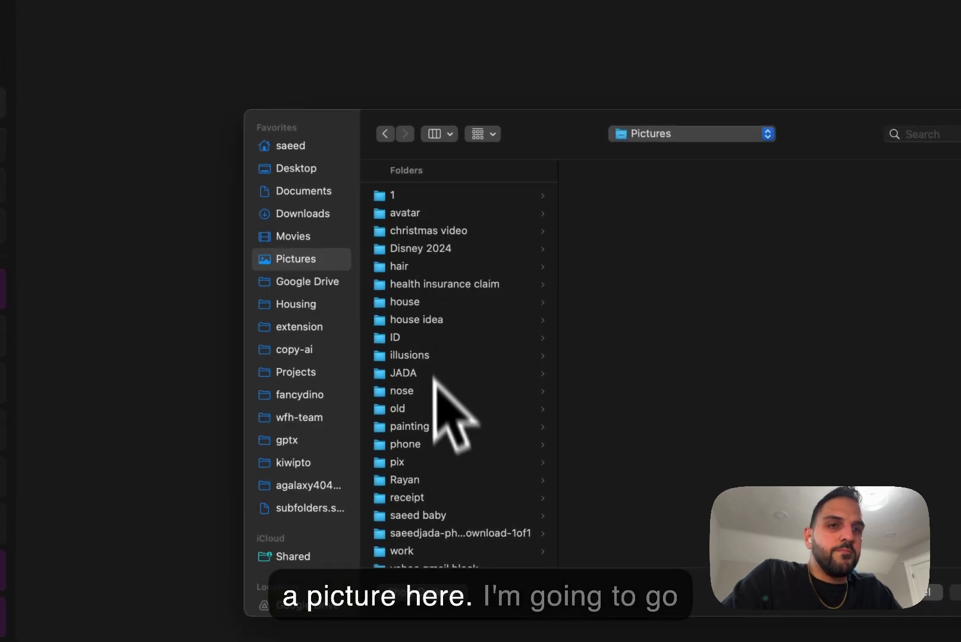
left_click(413, 213)
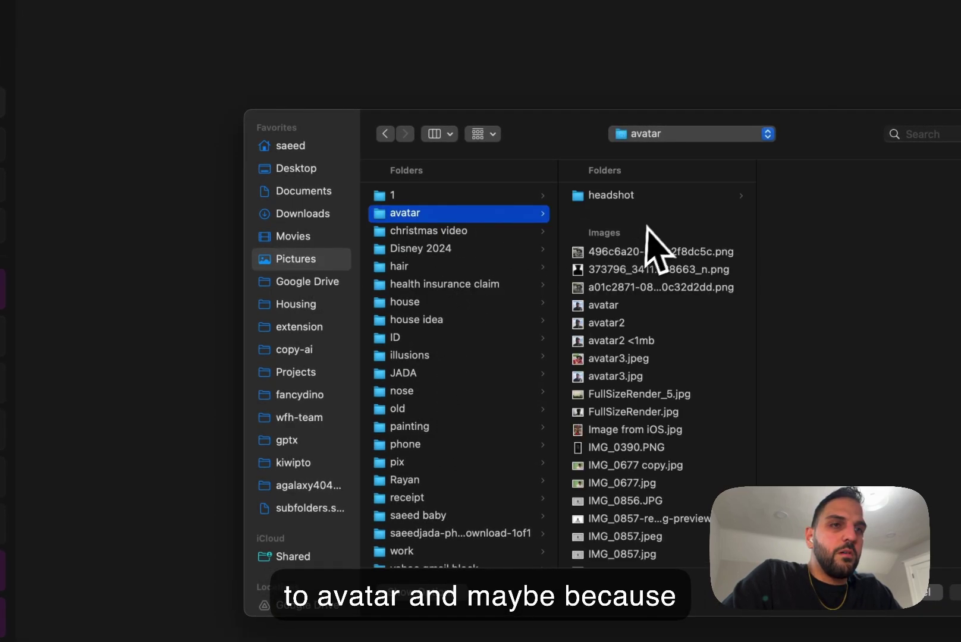
left_click(608, 253)
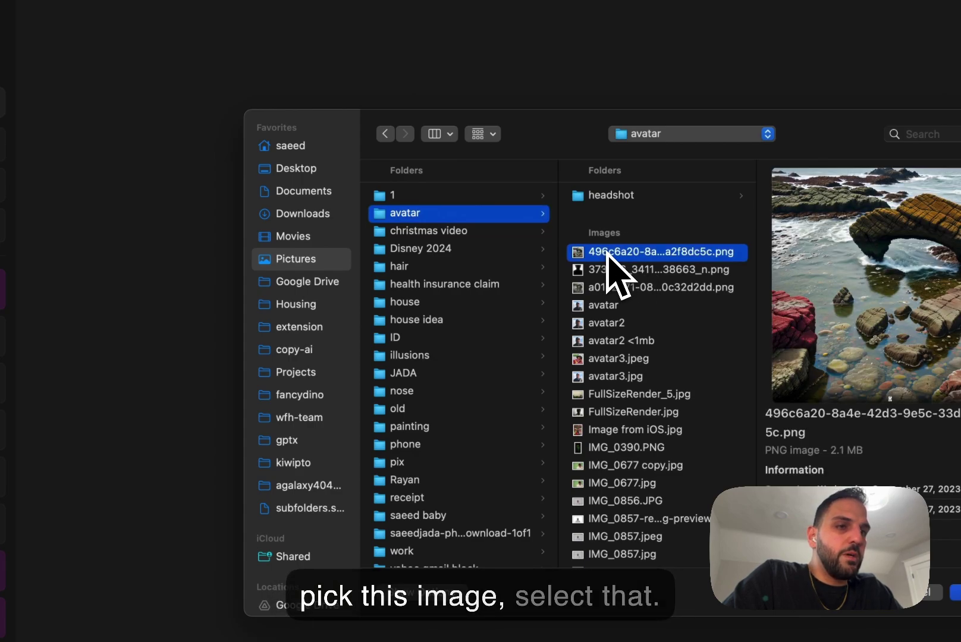
double_click(608, 253)
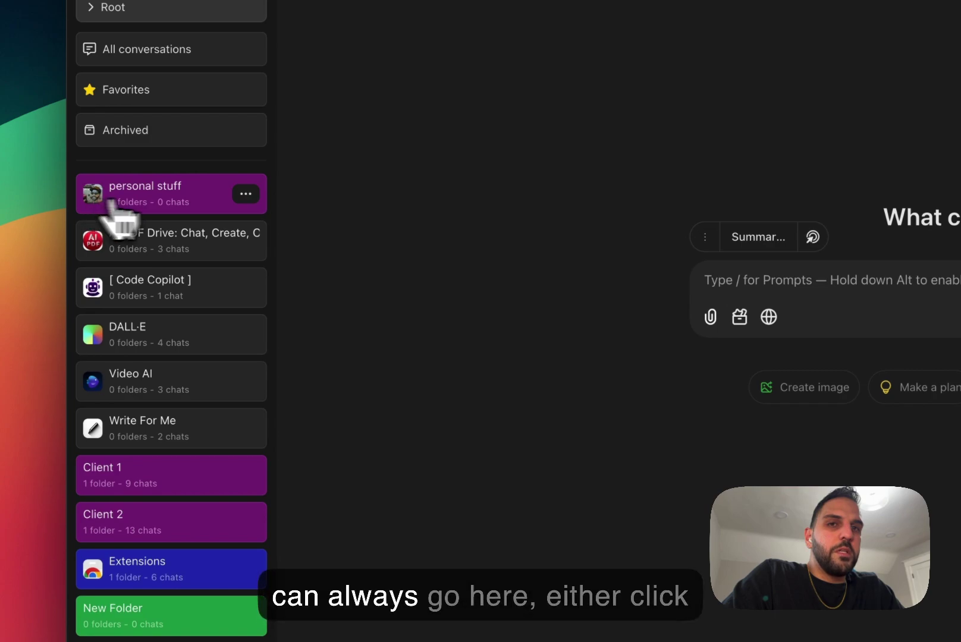
Show the personal stuff folder's options menu, which now includes Remove image.
left_click(246, 195)
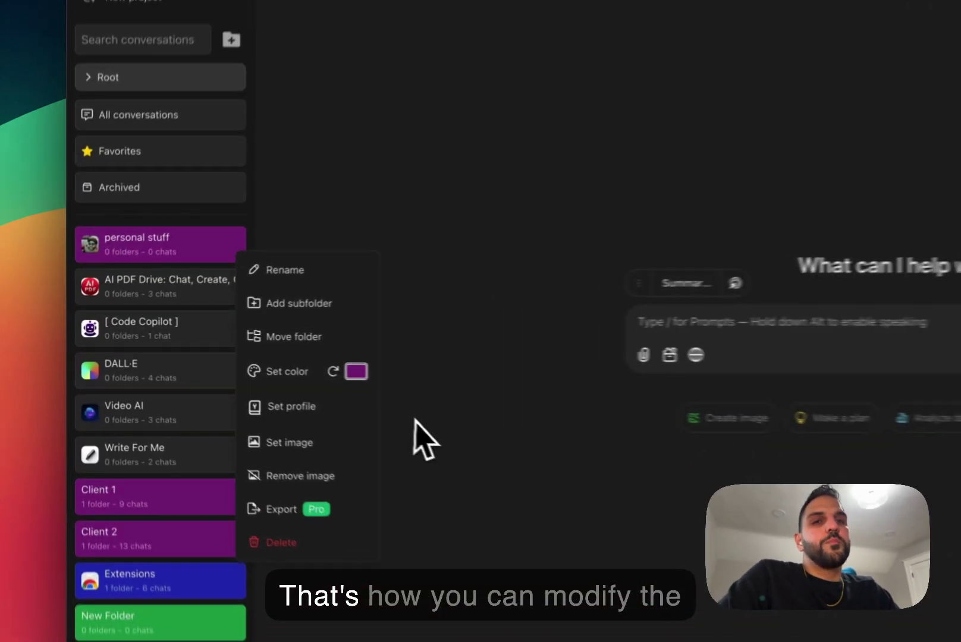
Dismiss the personal stuff folder's options menu, reopen it briefly, then close it again.
left_click(269, 391)
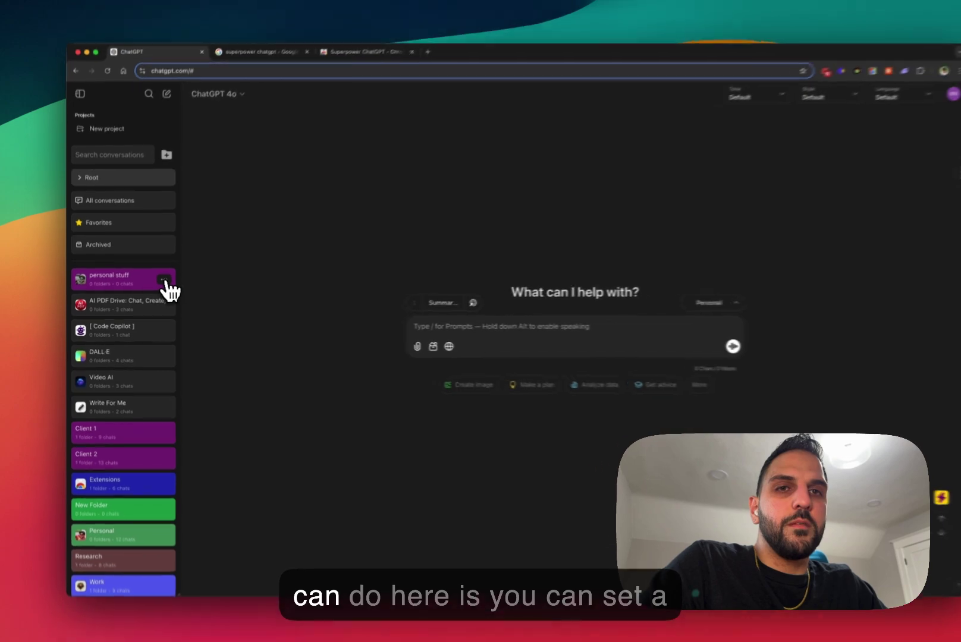
left_click(164, 281)
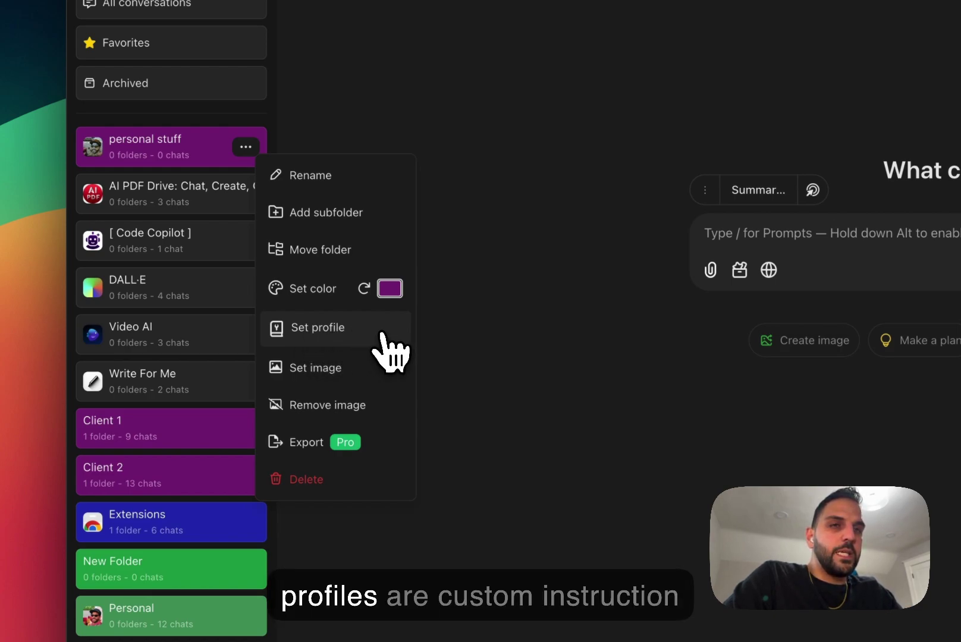
left_click(521, 310)
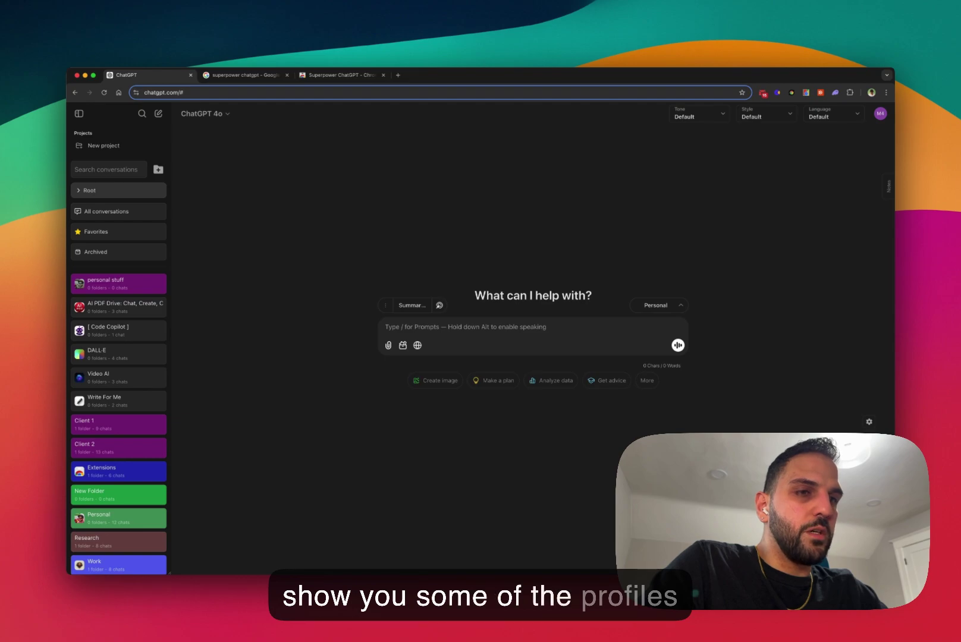
In the Custom instruction profiles, toggle Personal, Work and Client 1 for new chats, ending with only Personal enabled.
left_click(868, 479)
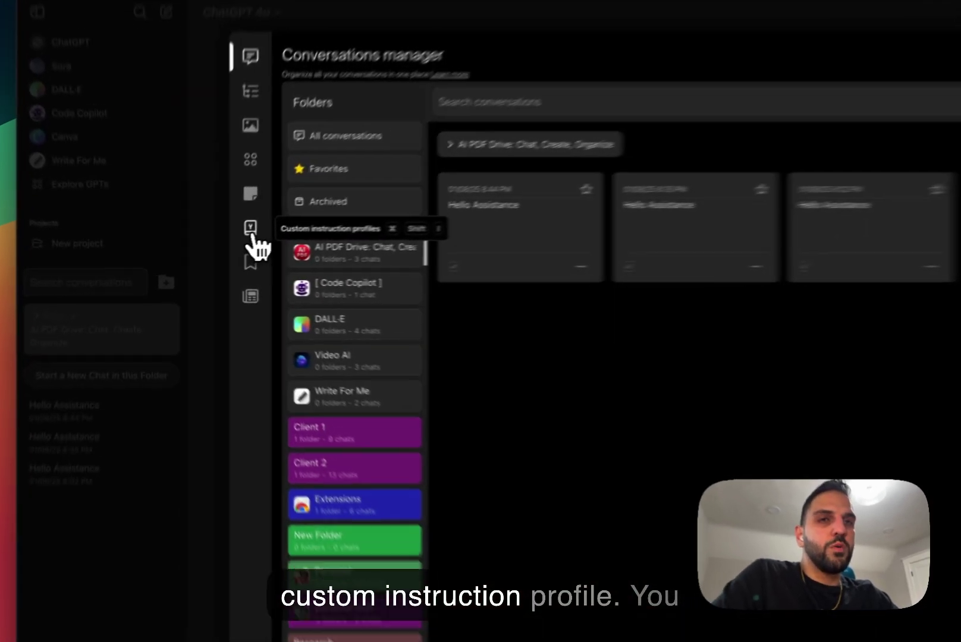
left_click(211, 248)
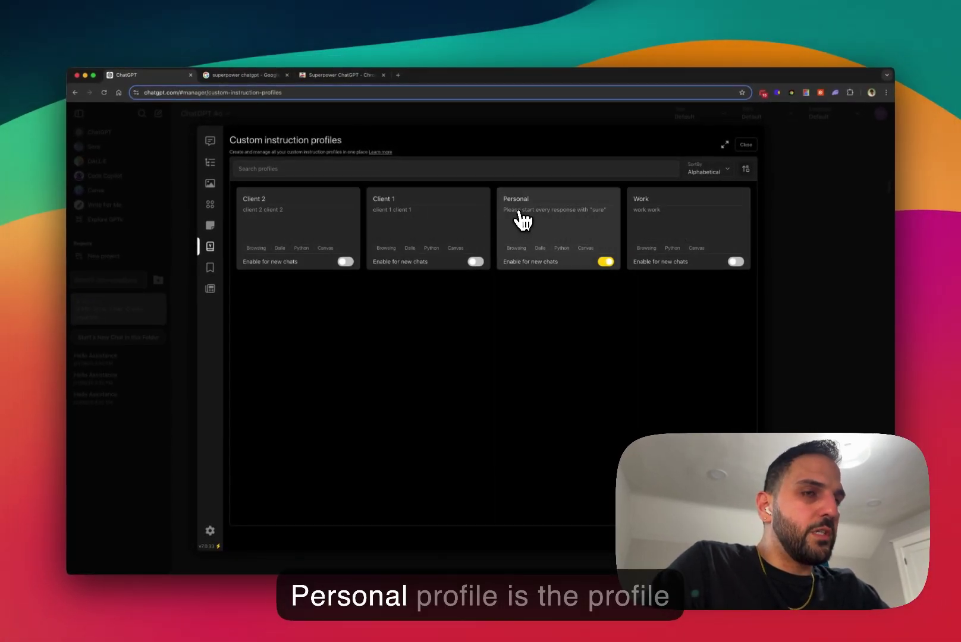
left_click(606, 261)
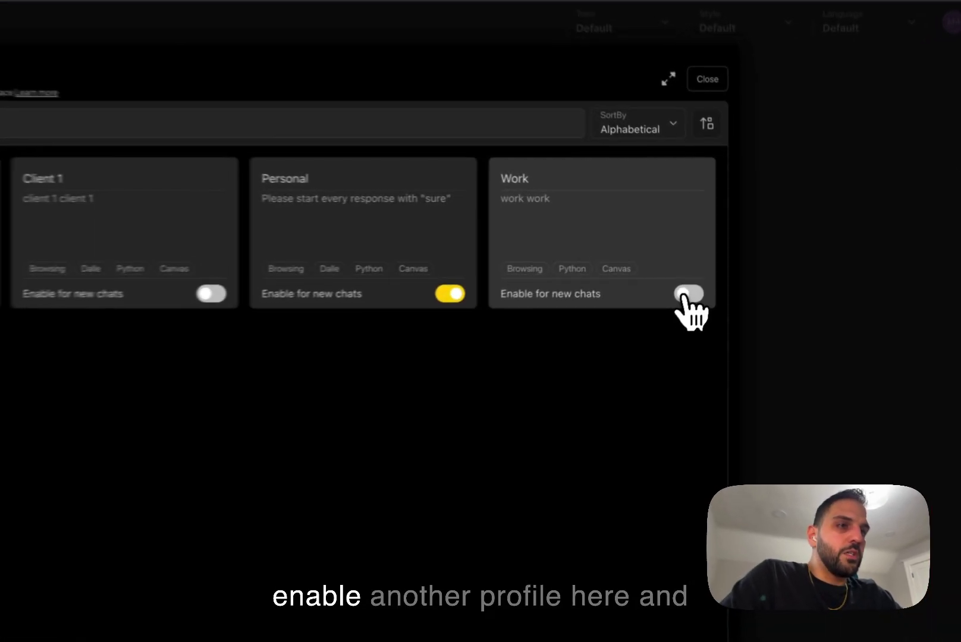
left_click(735, 262)
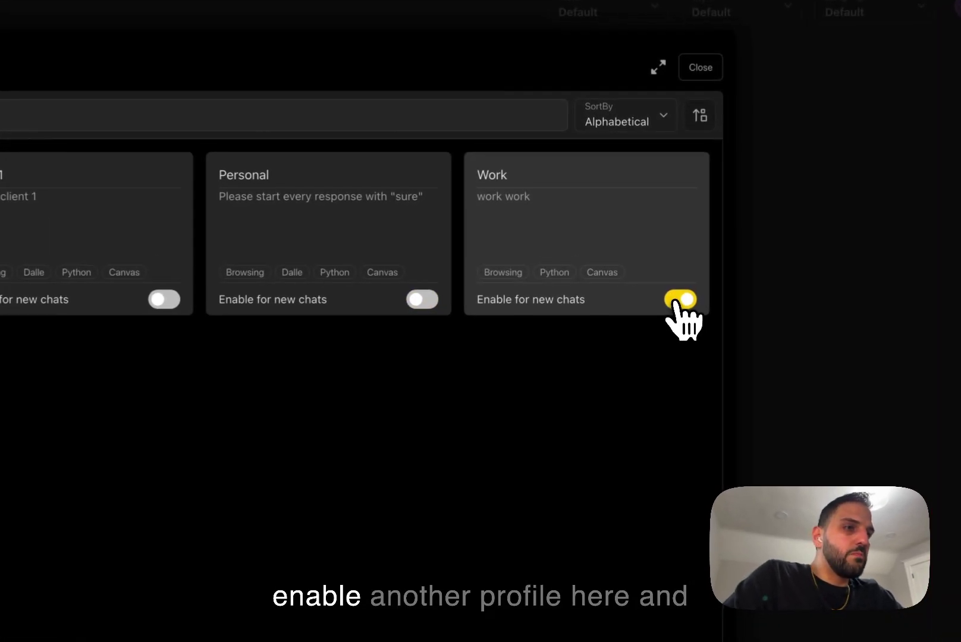
left_click(259, 303)
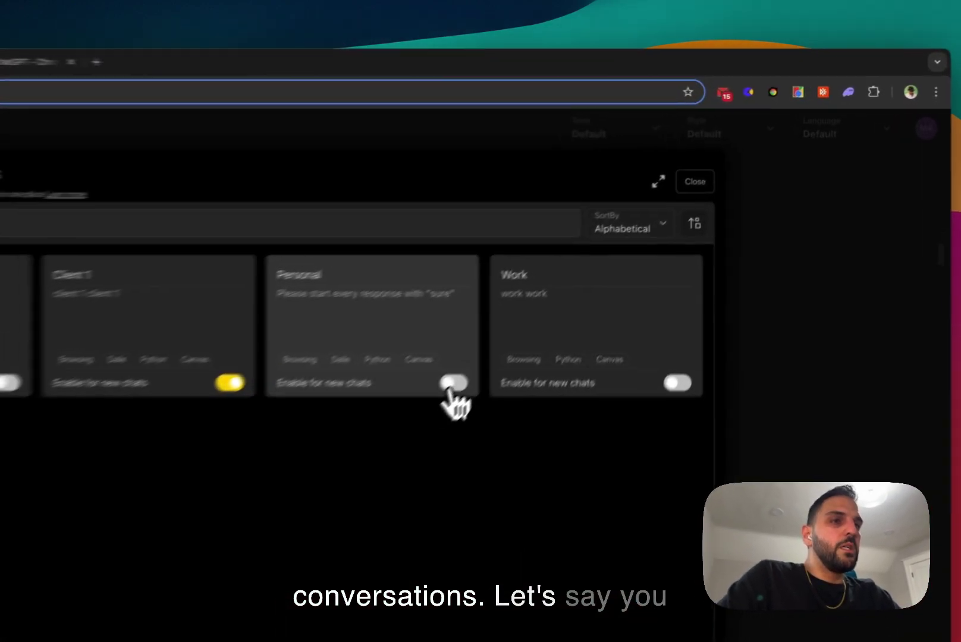
left_click(605, 262)
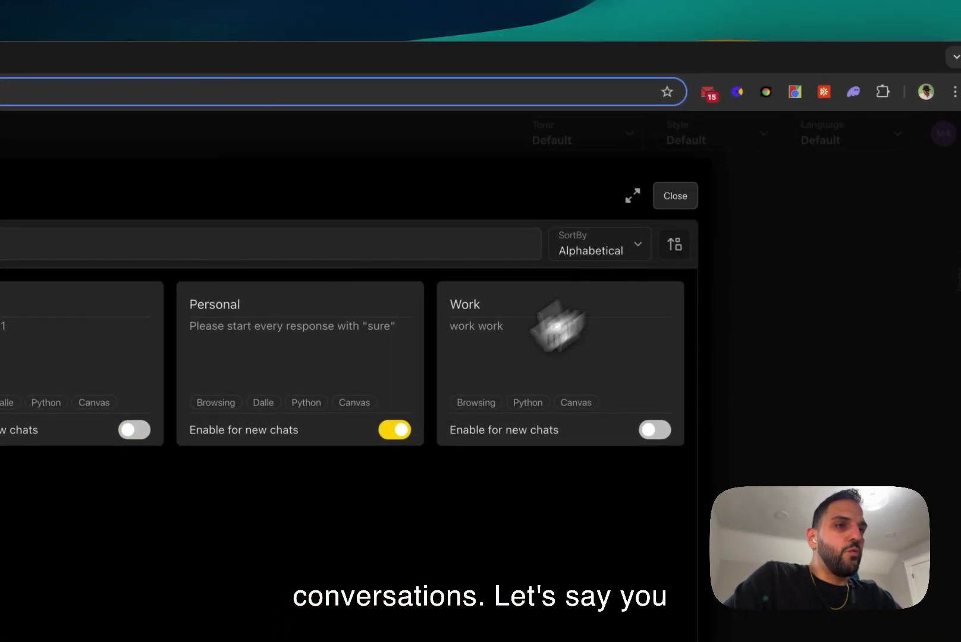
left_click(675, 196)
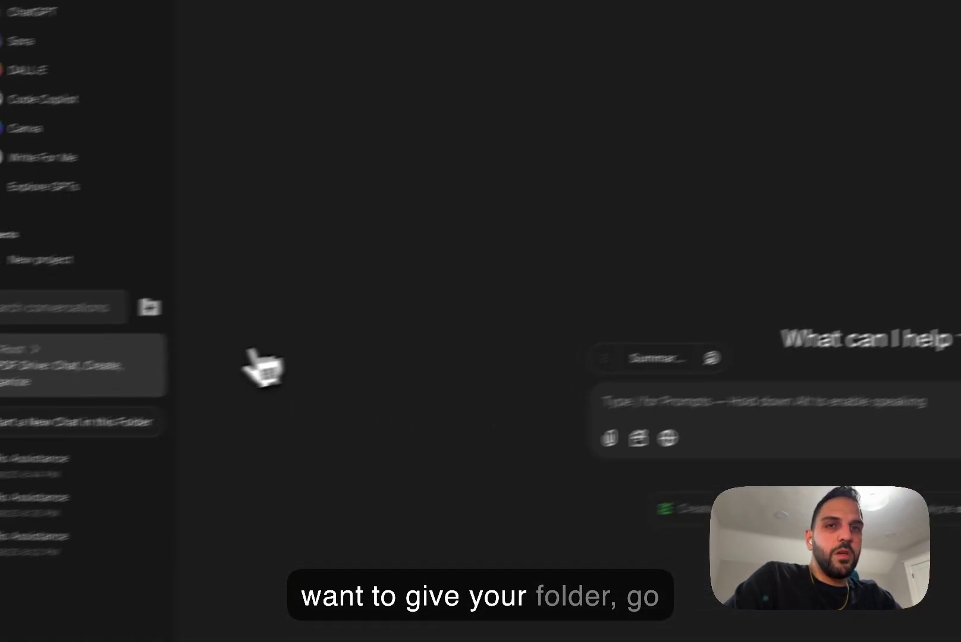
Return to the Root folder list and choose Set profile from the personal stuff folder's options.
left_click(20, 354)
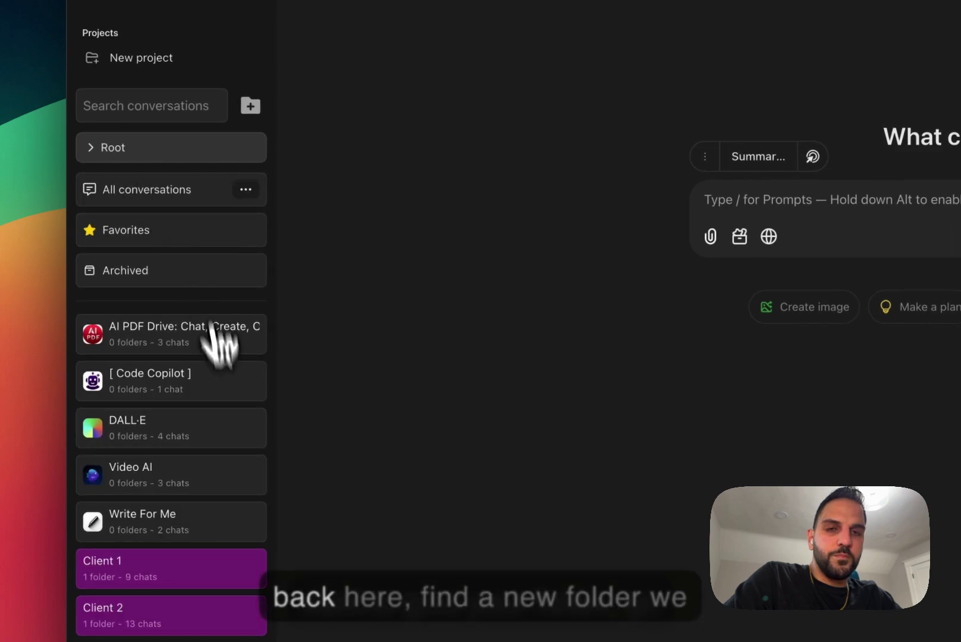
scroll(226, 381, "down", 5)
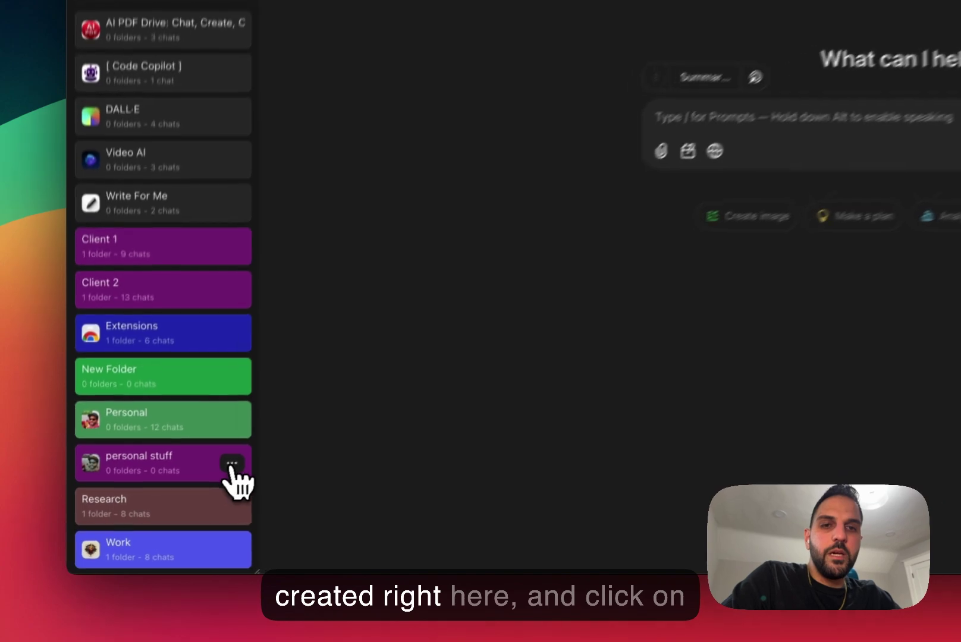
left_click(157, 514)
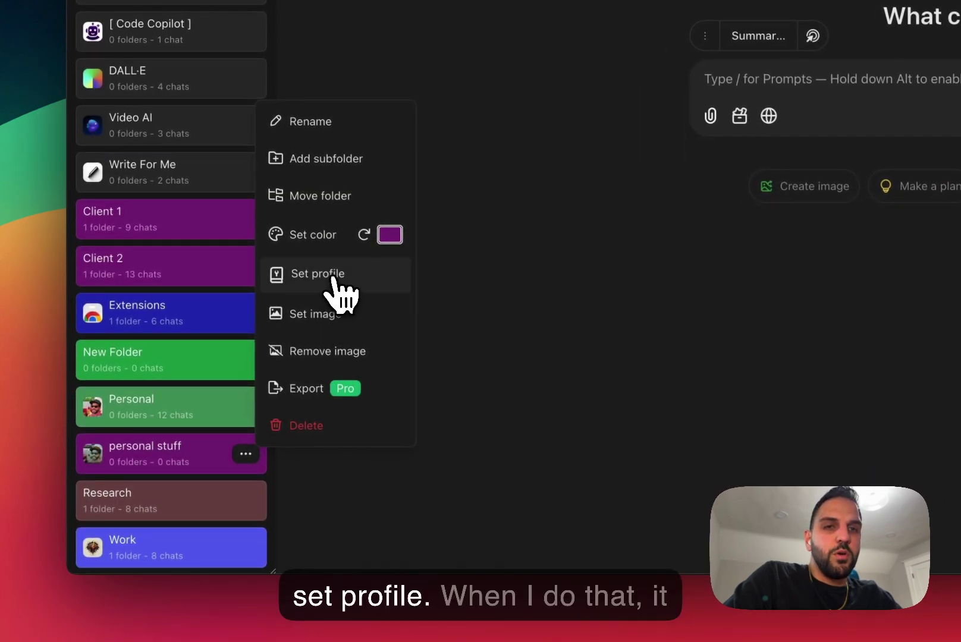
left_click(333, 277)
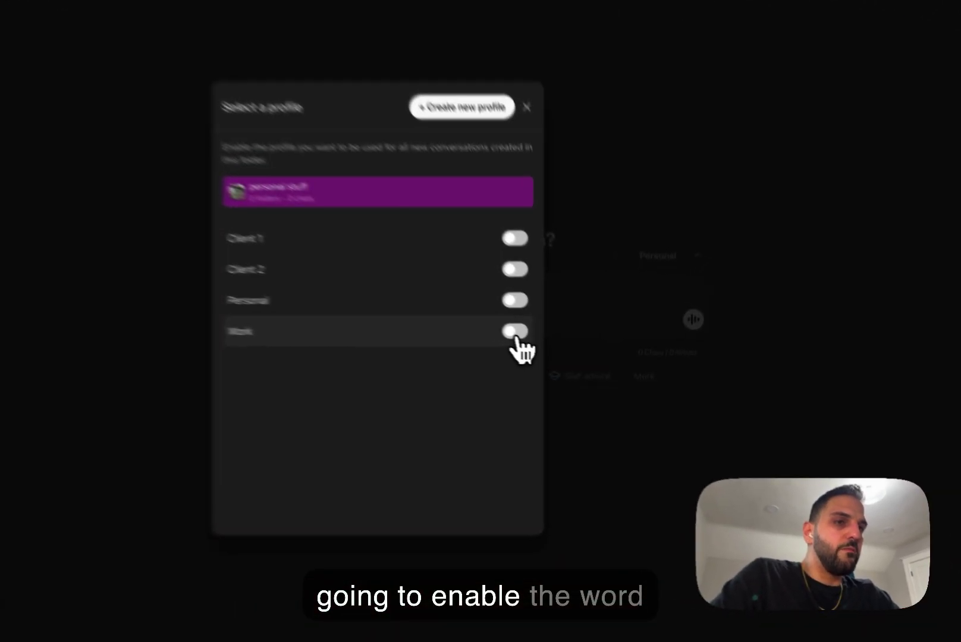
Switch on the Work profile for the personal stuff folder, then open the folder.
left_click(566, 353)
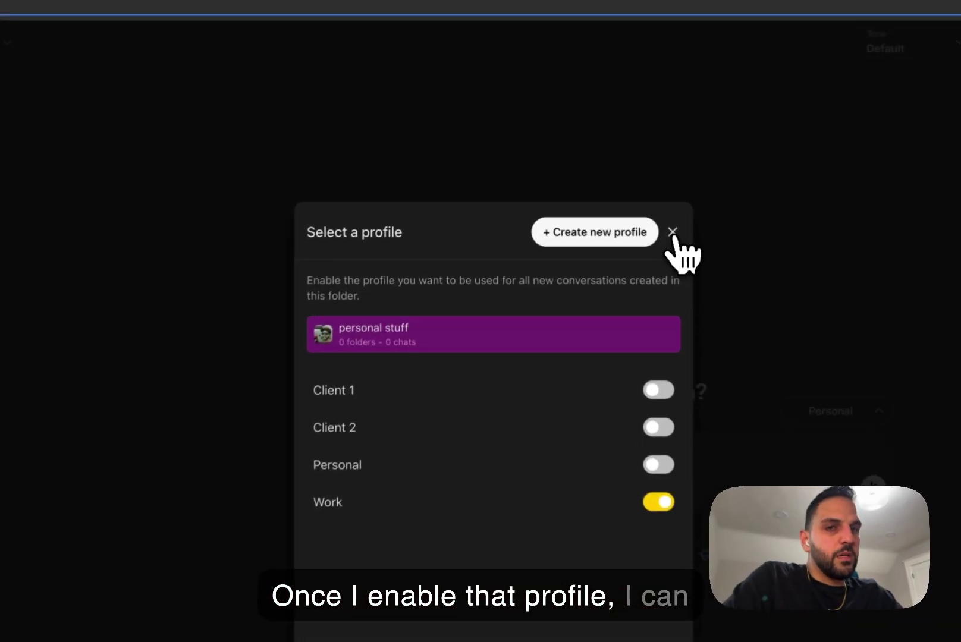
left_click(573, 212)
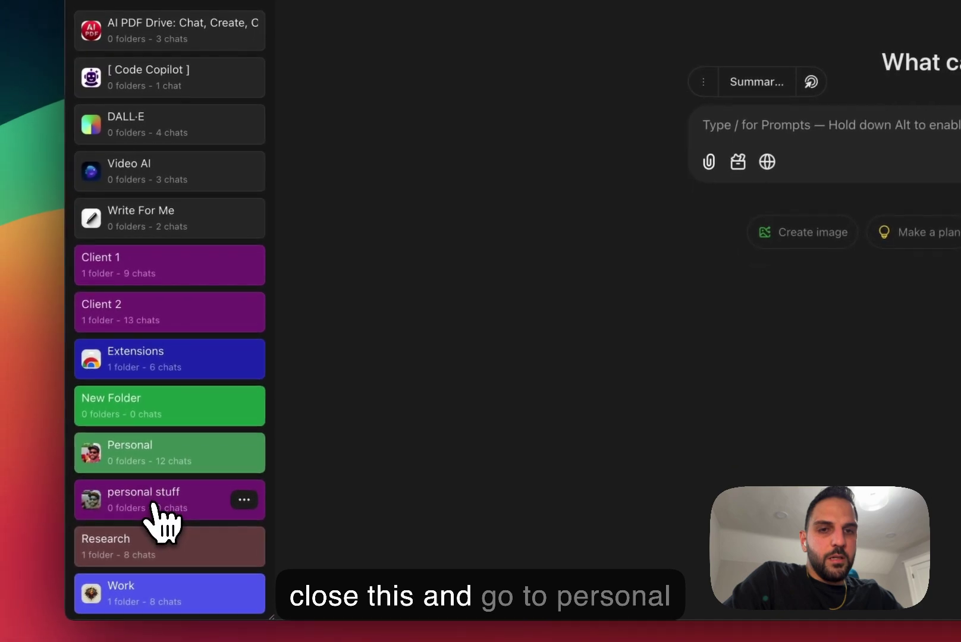
left_click(148, 505)
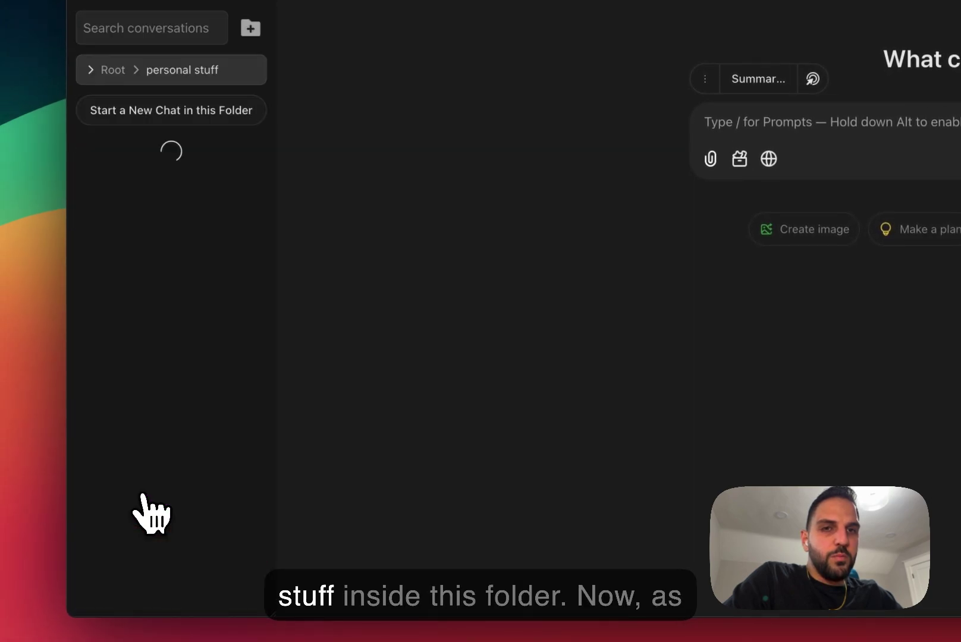